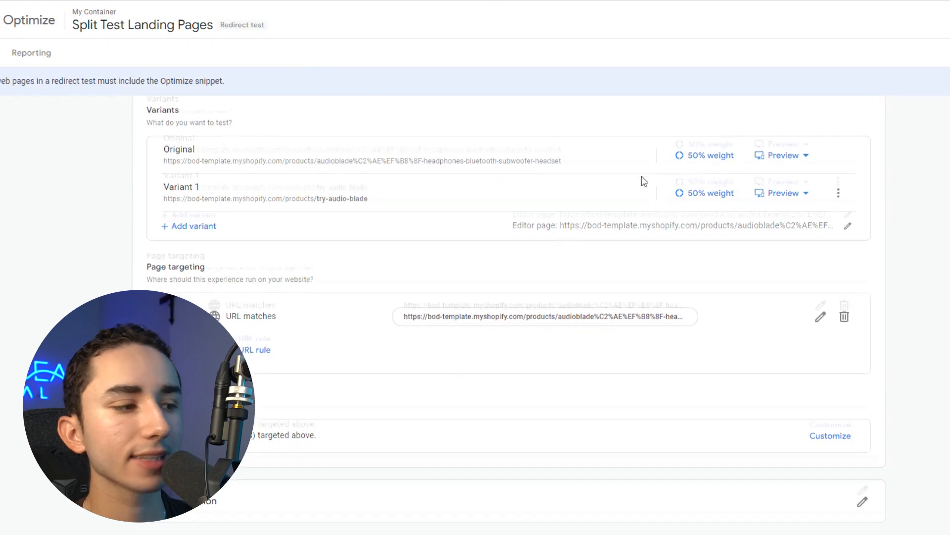
# Set Purchase revenue as the primary objective of the Split Test Landing Pages redirect test
pyautogui.scroll(-5, 308, 130)
pyautogui.scroll(-2, 643, 302)
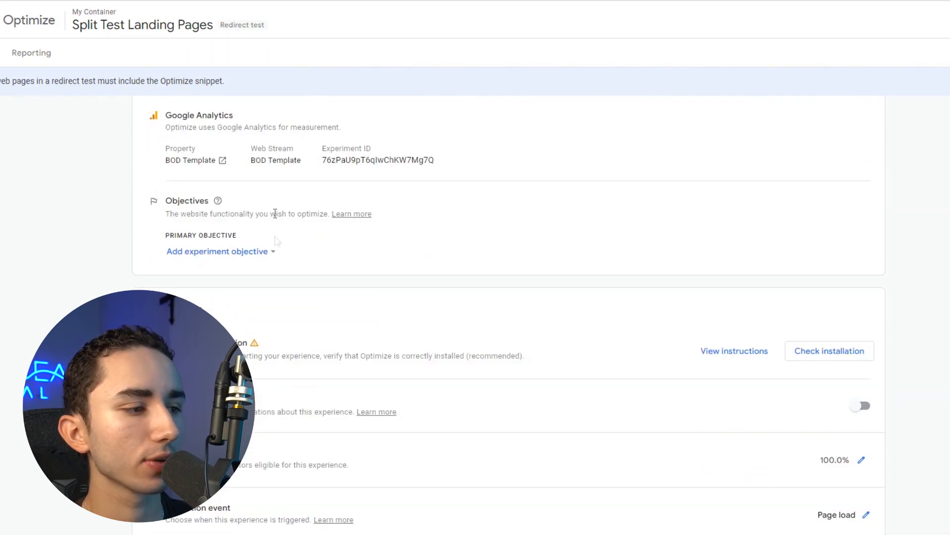
pyautogui.click(243, 218)
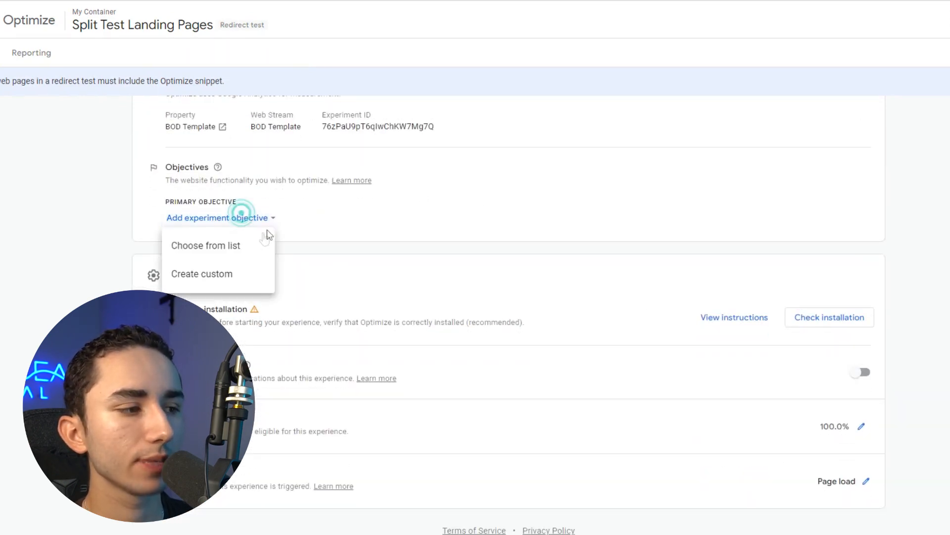
pyautogui.click(218, 252)
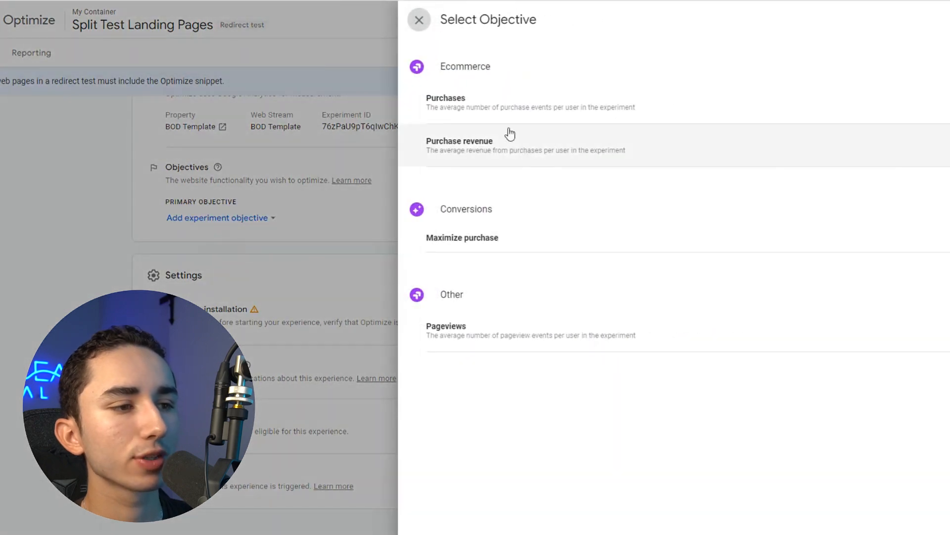
pyautogui.click(503, 157)
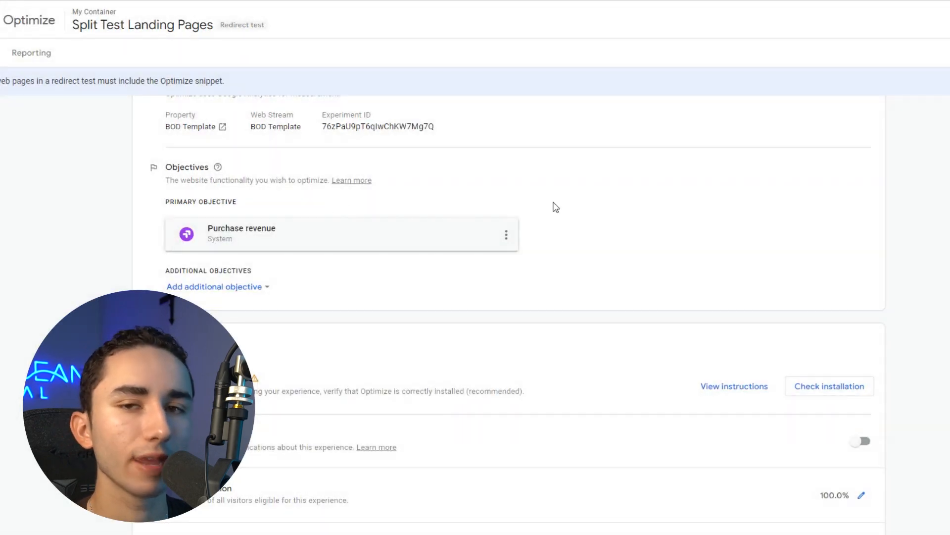
# Start the Split Test Landing Pages experience and return to the container's list of experiences
pyautogui.scroll(10, 556, 207)
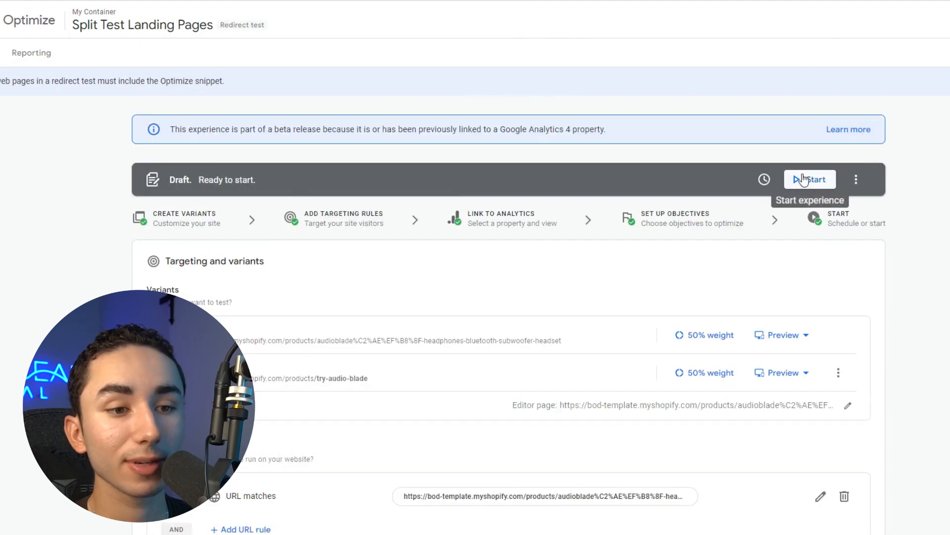
pyautogui.click(803, 179)
pyautogui.click(686, 357)
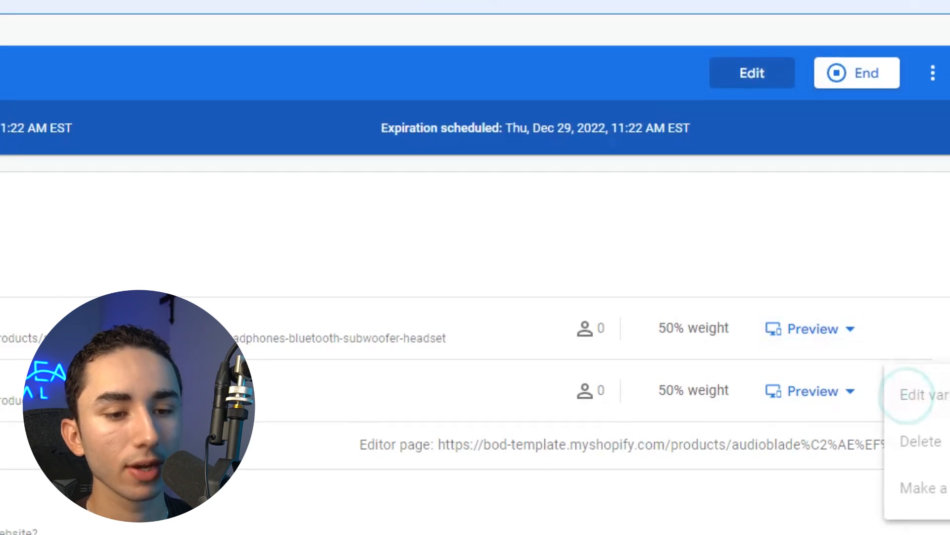
pyautogui.click(887, 309)
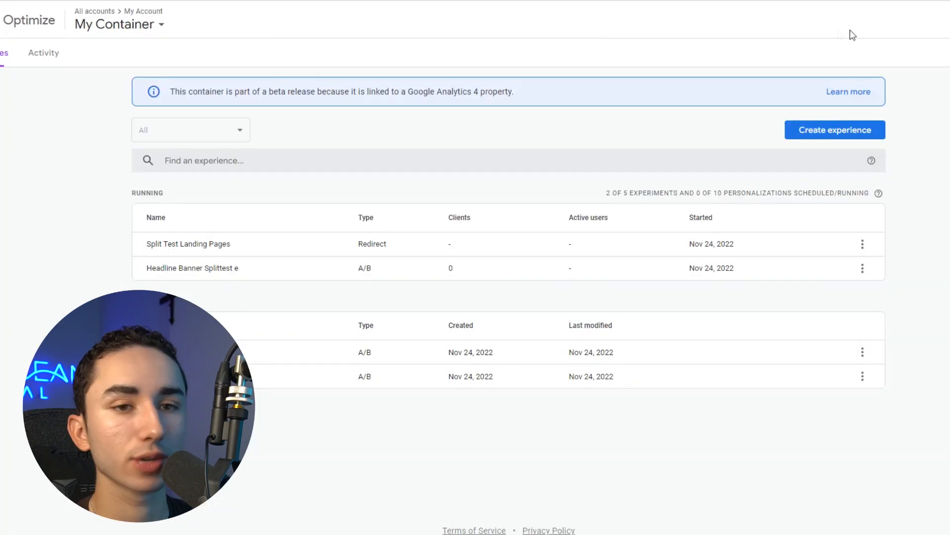
# Create a redirect test named dfvdfv, keeping the prefilled audioblade product URL as the editor page
pyautogui.click(878, 128)
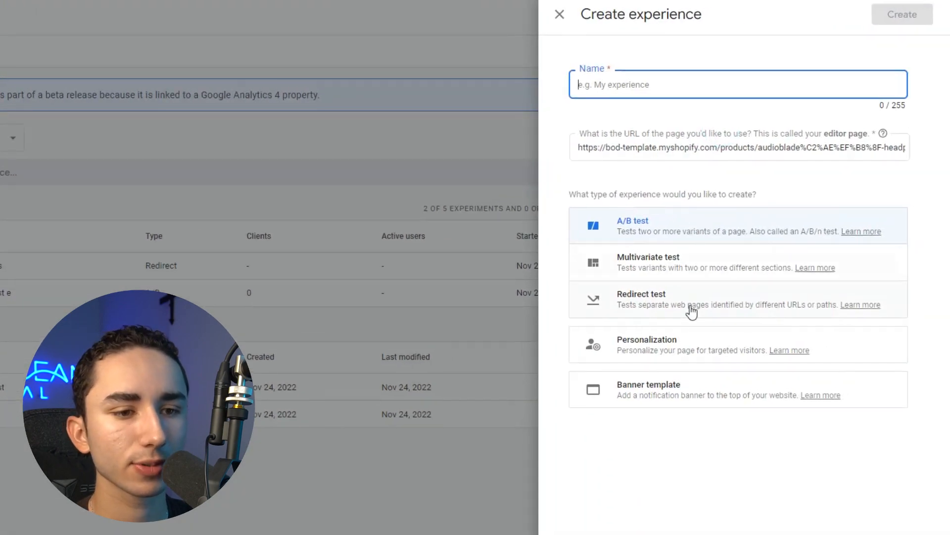
pyautogui.click(664, 78)
pyautogui.write('dfsdfv')
pyautogui.click(896, 15)
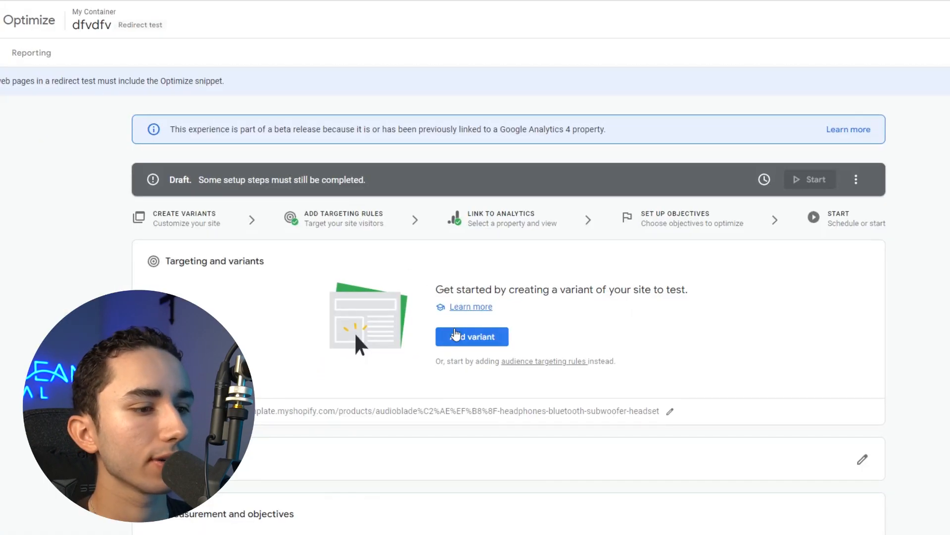
pyautogui.click(473, 335)
pyautogui.click(610, 207)
pyautogui.click(543, 259)
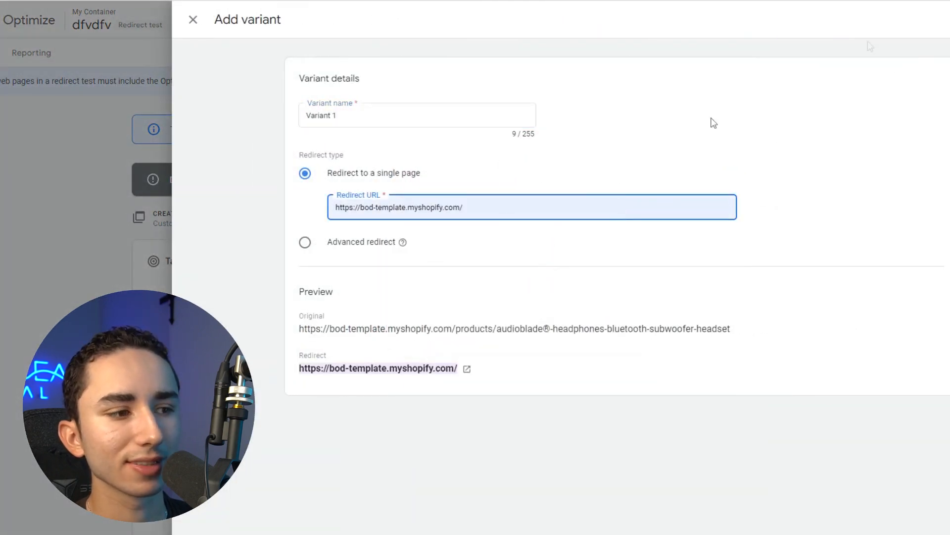
pyautogui.click(948, 19)
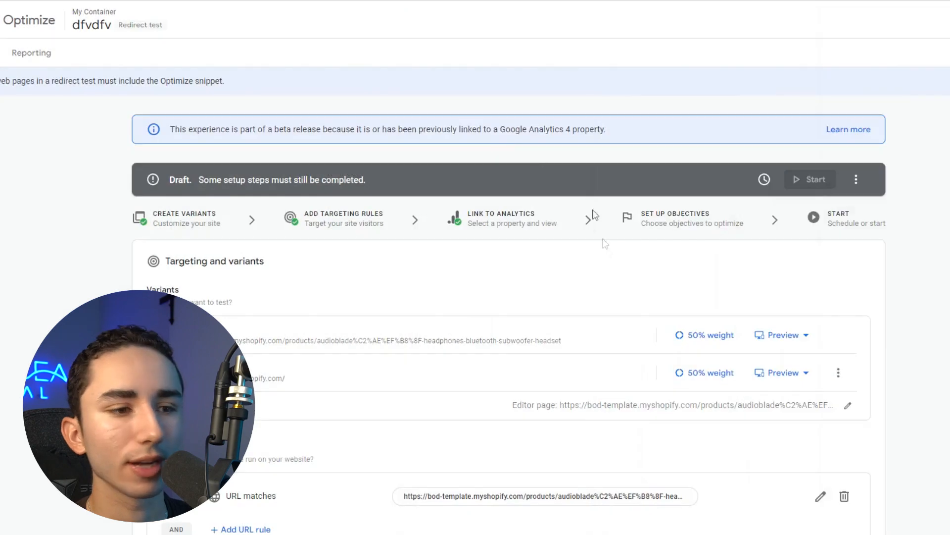
# Switch the traffic distribution between variants to custom percentages and open the Original's weight for editing
pyautogui.click(707, 335)
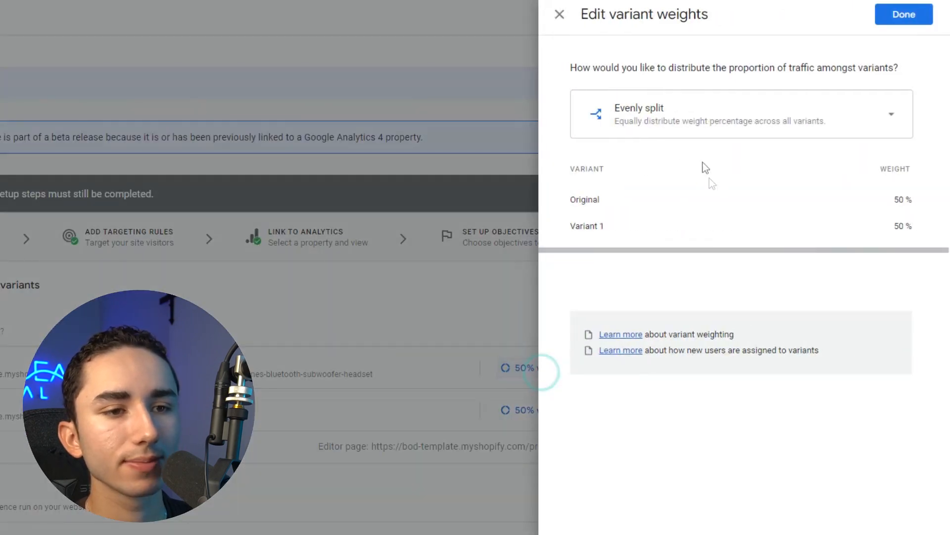
pyautogui.click(685, 122)
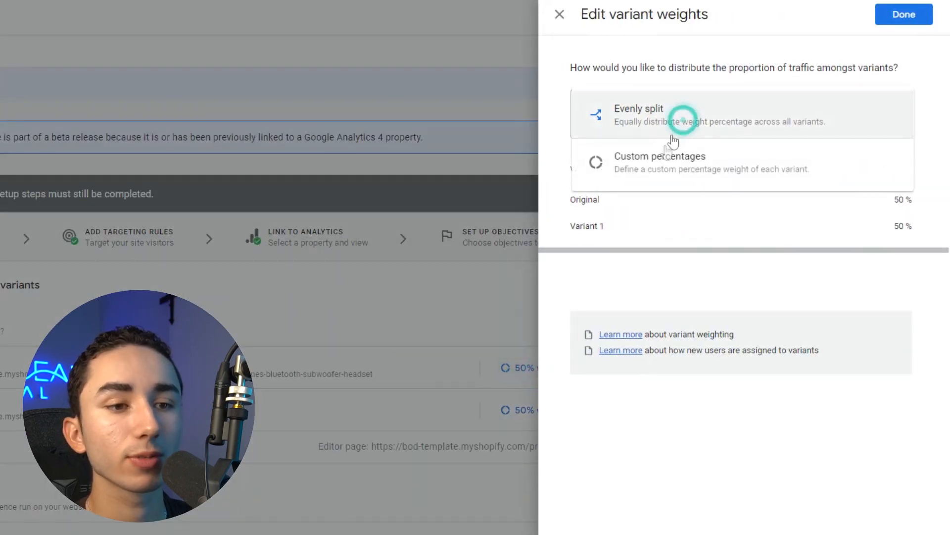
pyautogui.click(662, 167)
pyautogui.click(892, 210)
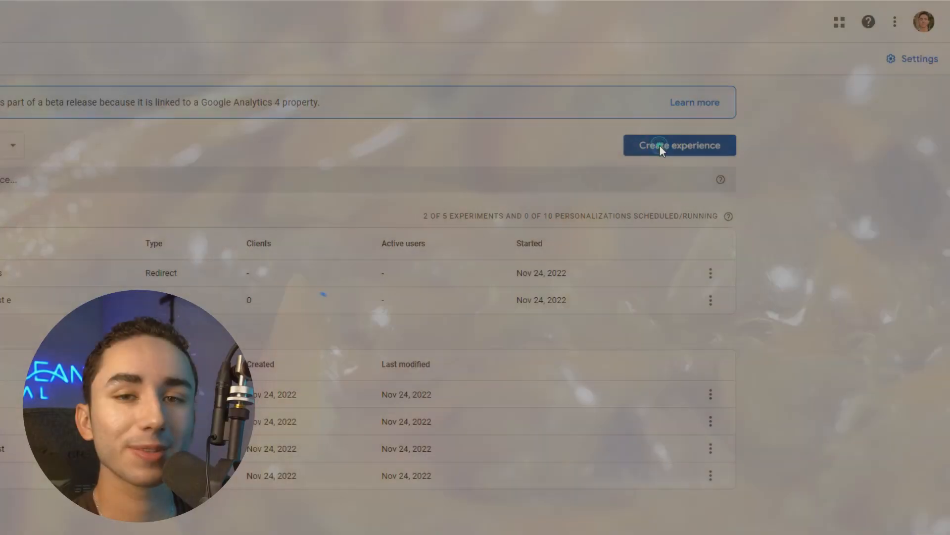
# Begin creating a multivariate test experience and enter a name starting with "Add to"
pyautogui.click(660, 145)
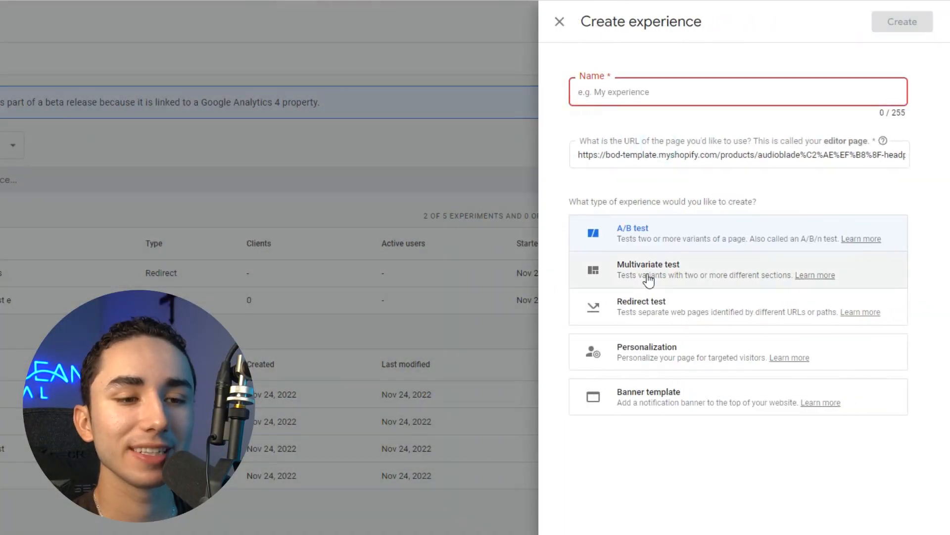
pyautogui.click(700, 94)
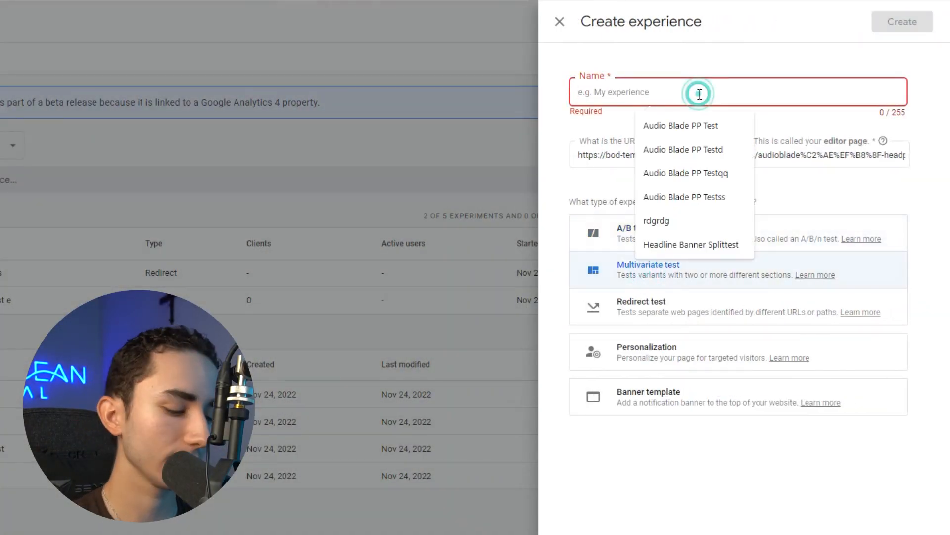
pyautogui.write('Add to')
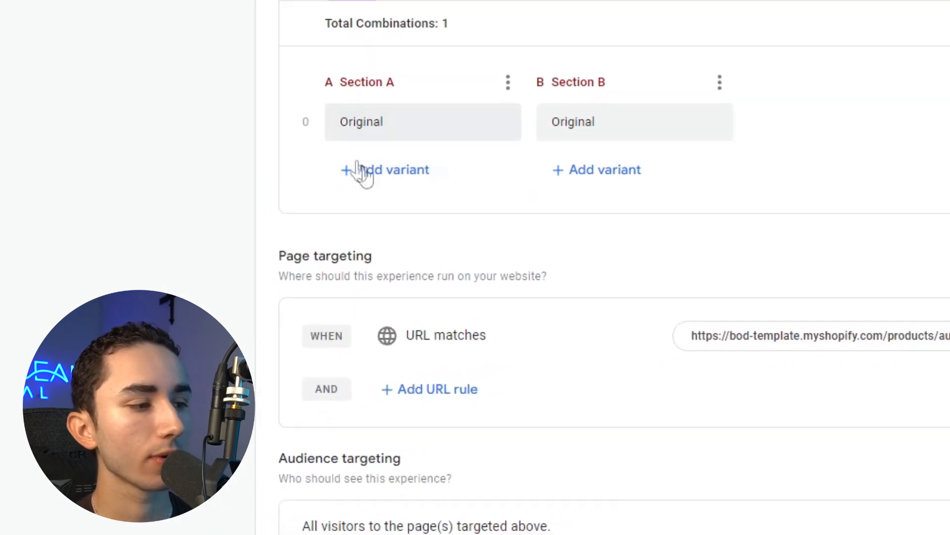
# Add Variant 1 to Section A and give its Add to cart button a teal background
pyautogui.click(381, 170)
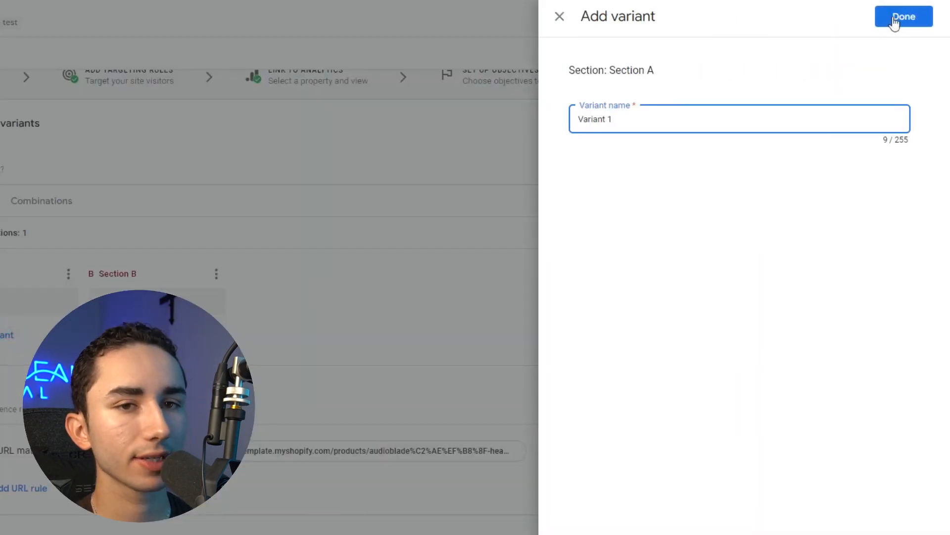
pyautogui.click(893, 23)
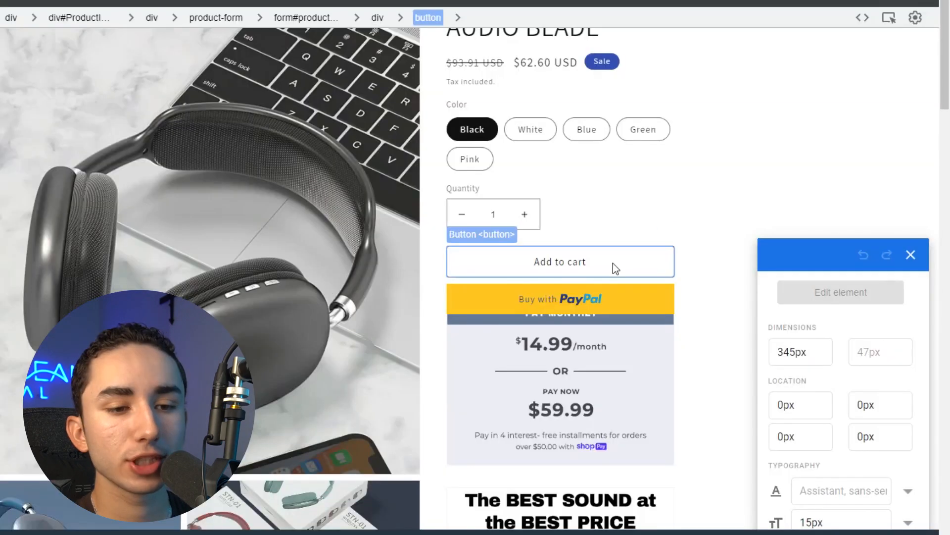
pyautogui.click(613, 263)
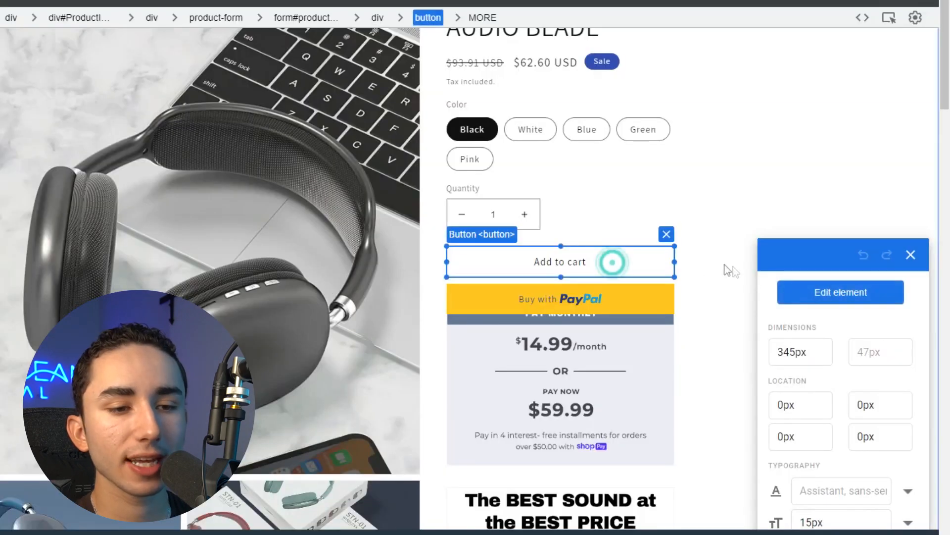
pyautogui.scroll(-5, 846, 385)
pyautogui.scroll(2, 825, 386)
pyautogui.scroll(-4, 823, 396)
pyautogui.scroll(3, 826, 391)
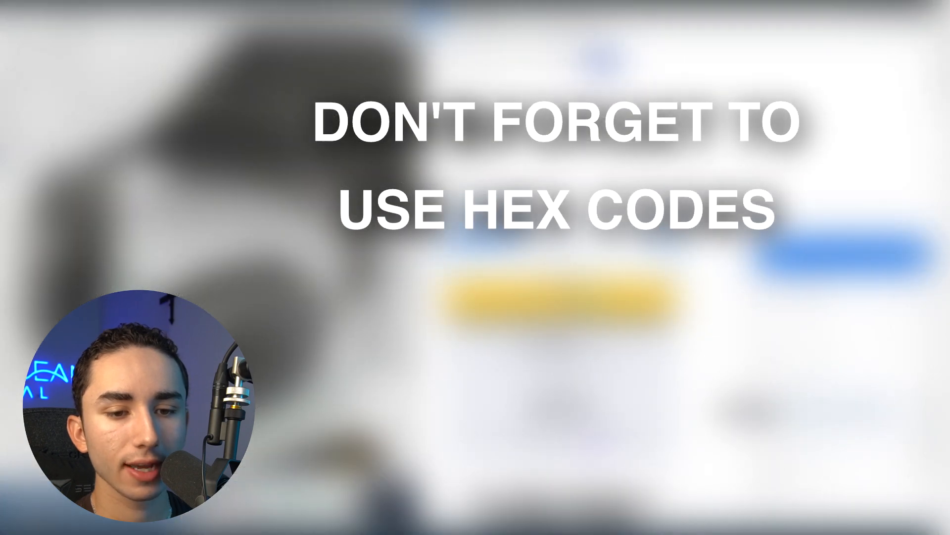
pyautogui.click(752, 411)
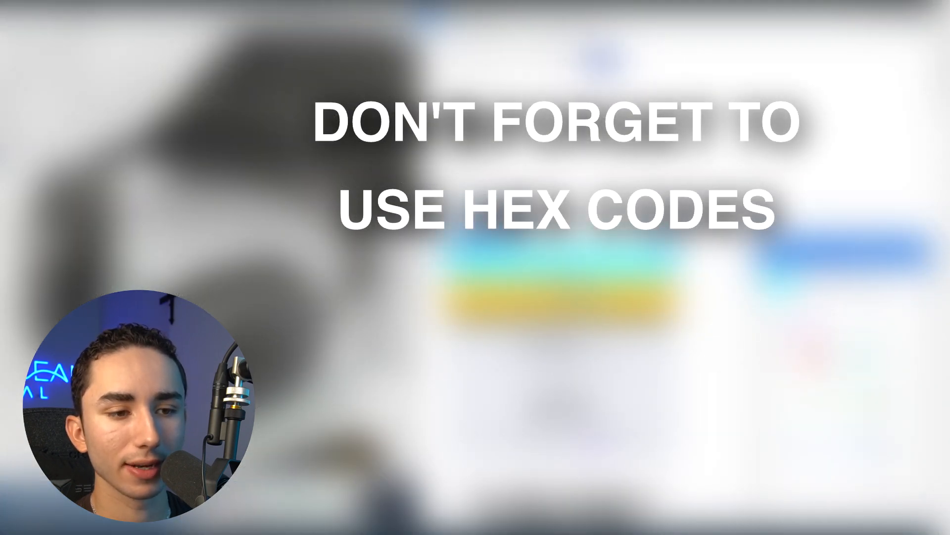
pyautogui.click(720, 186)
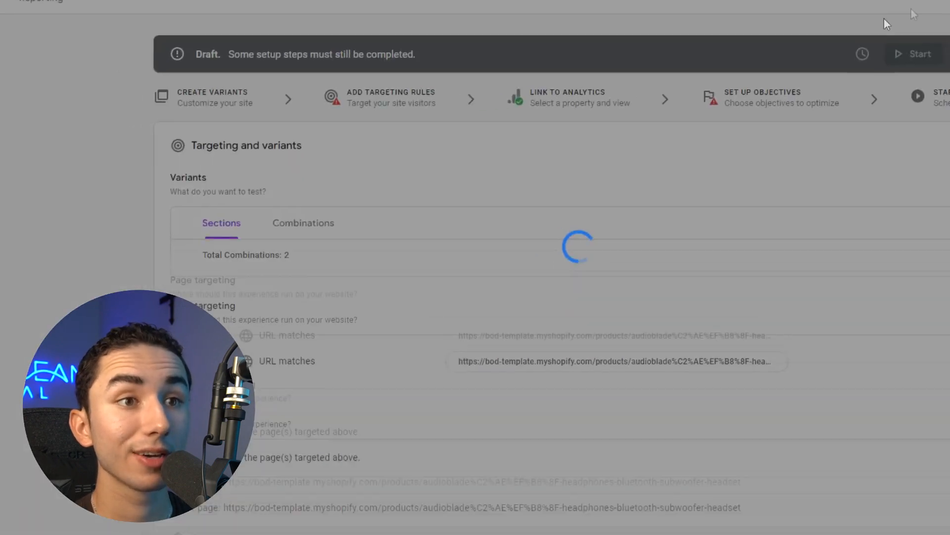
# Rename the Section A variant to Teal
pyautogui.scroll(-3, 302, 294)
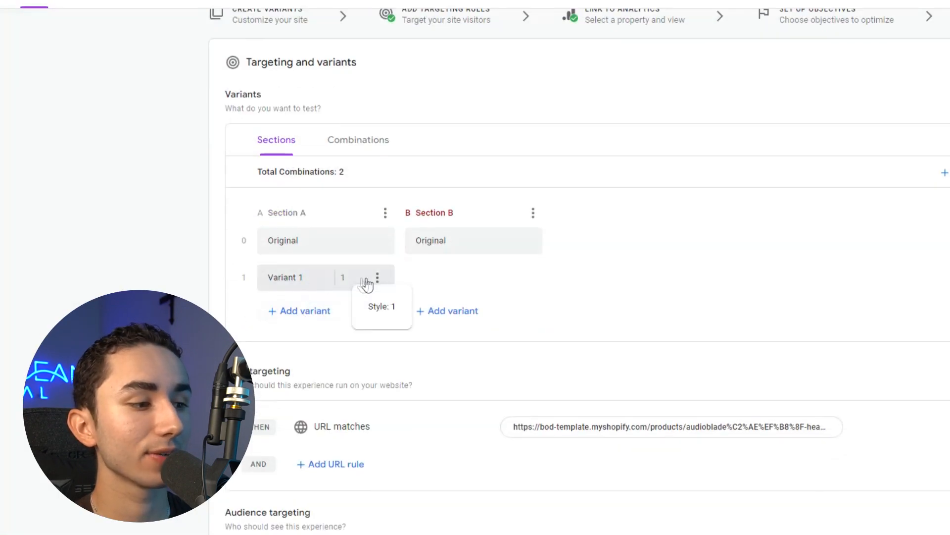
pyautogui.click(380, 281)
pyautogui.click(397, 281)
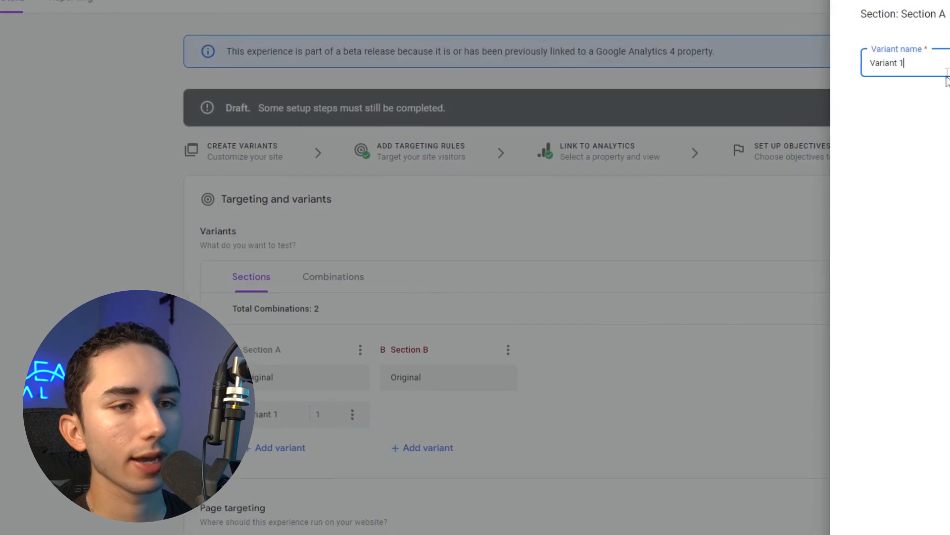
pyautogui.write('Teal')
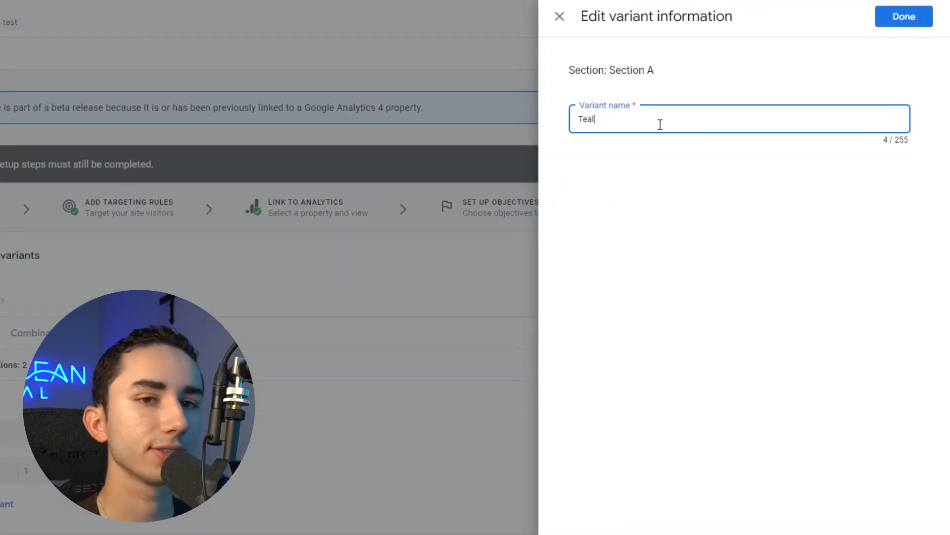
pyautogui.click(879, 13)
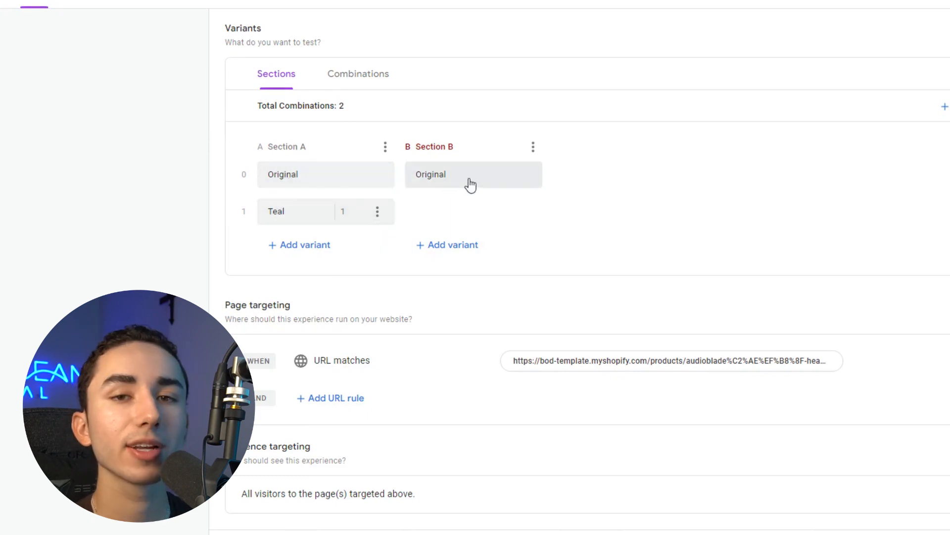
# Add Variant 1 to Section B and open its Add to cart button's text for editing
pyautogui.click(431, 244)
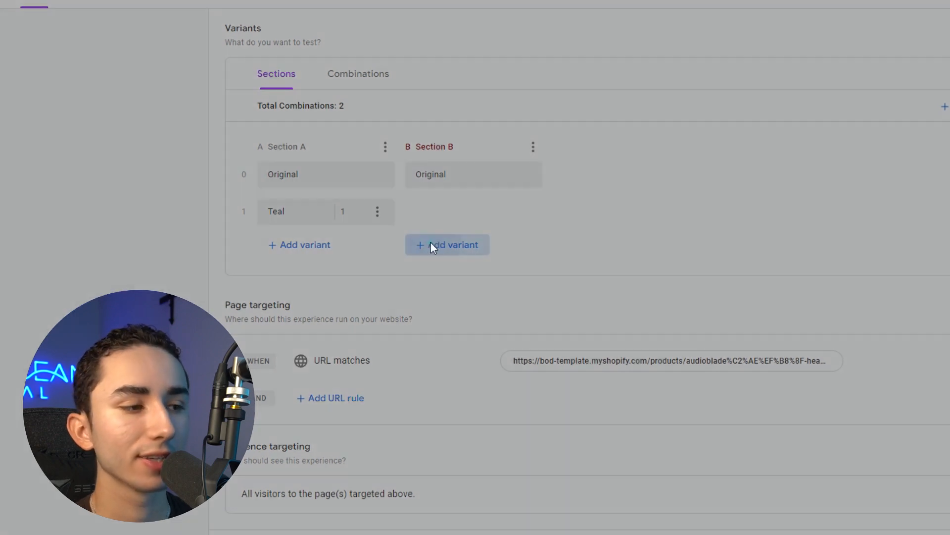
pyautogui.click(906, 22)
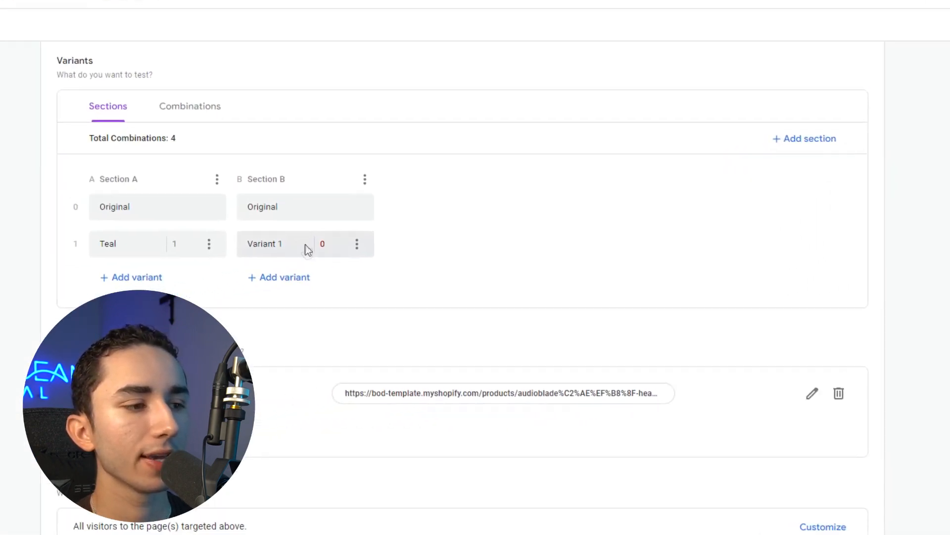
pyautogui.click(159, 273)
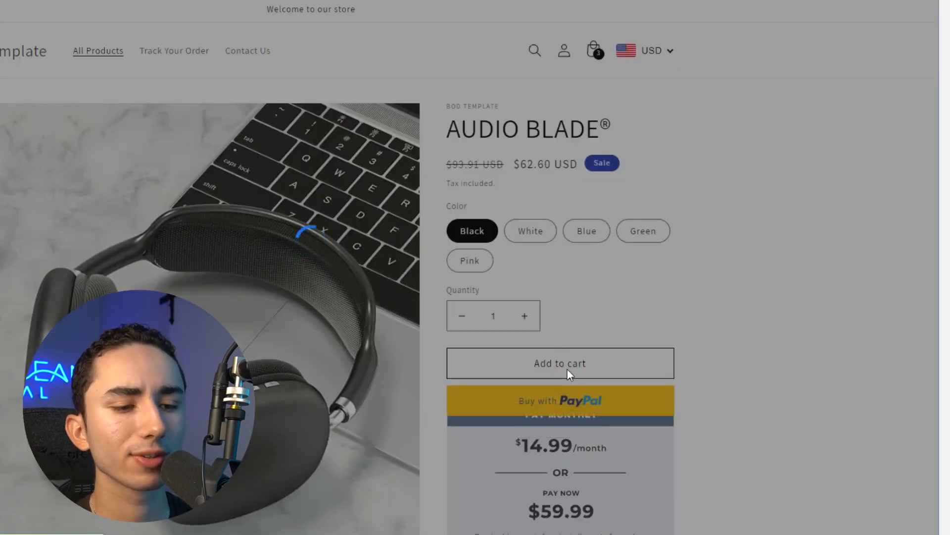
pyautogui.click(571, 363)
pyautogui.click(841, 262)
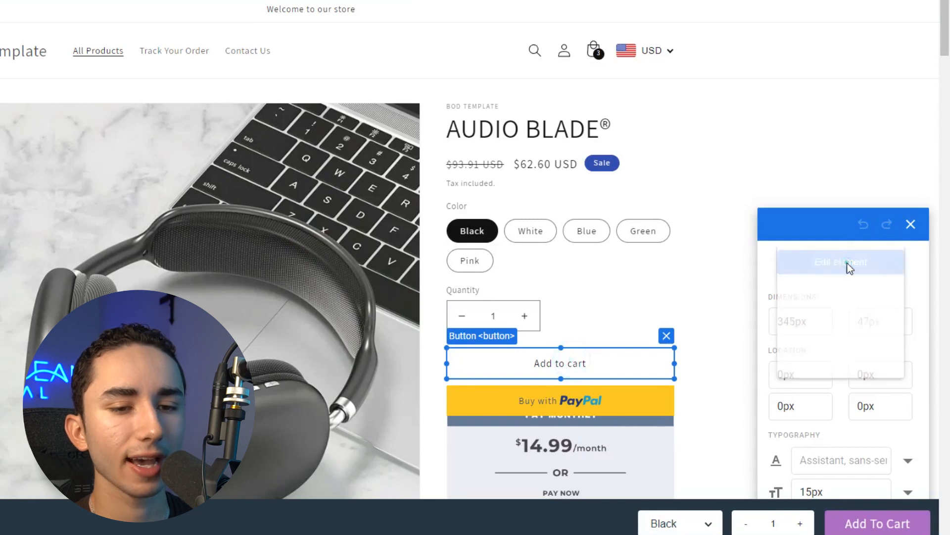
pyautogui.click(827, 302)
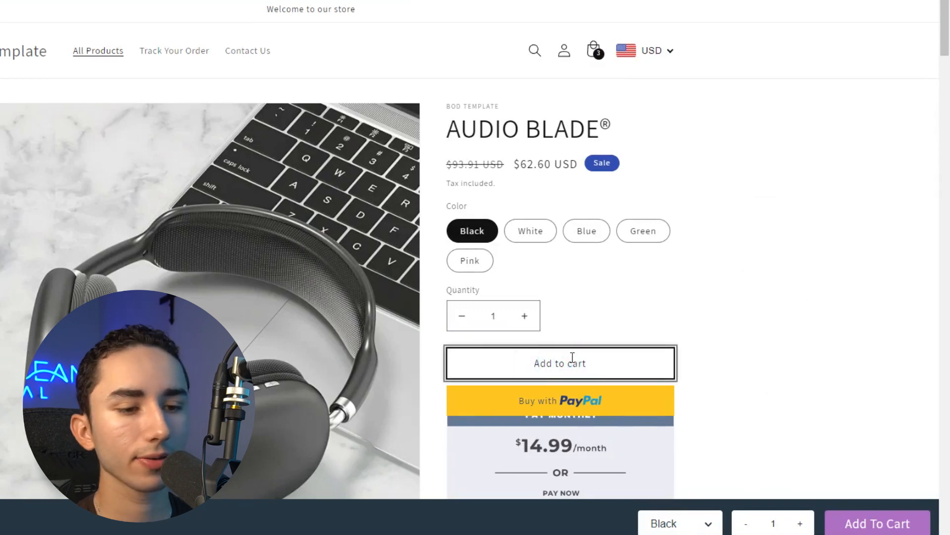
# Set the Add to cart button's typography to the sans-serif font with a size of 16px
pyautogui.click(904, 330)
pyautogui.click(834, 418)
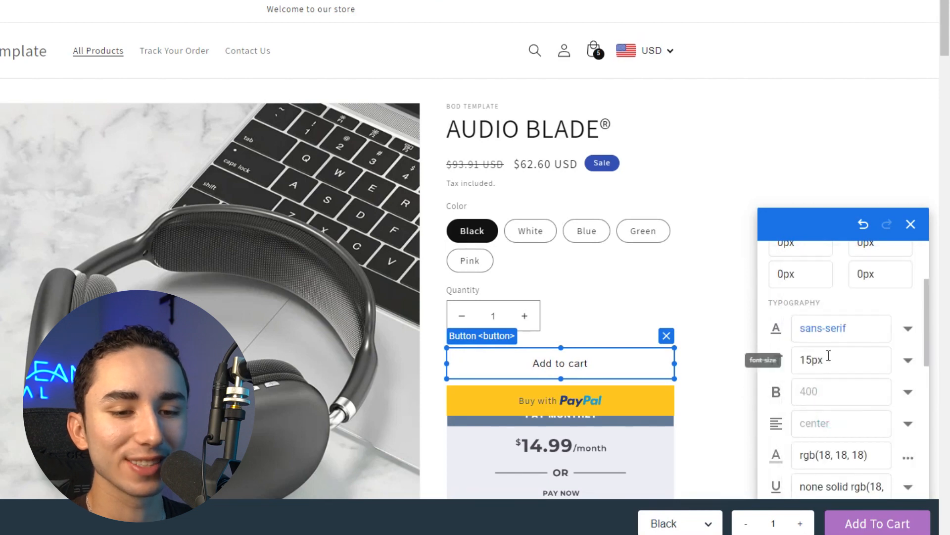
pyautogui.click(908, 361)
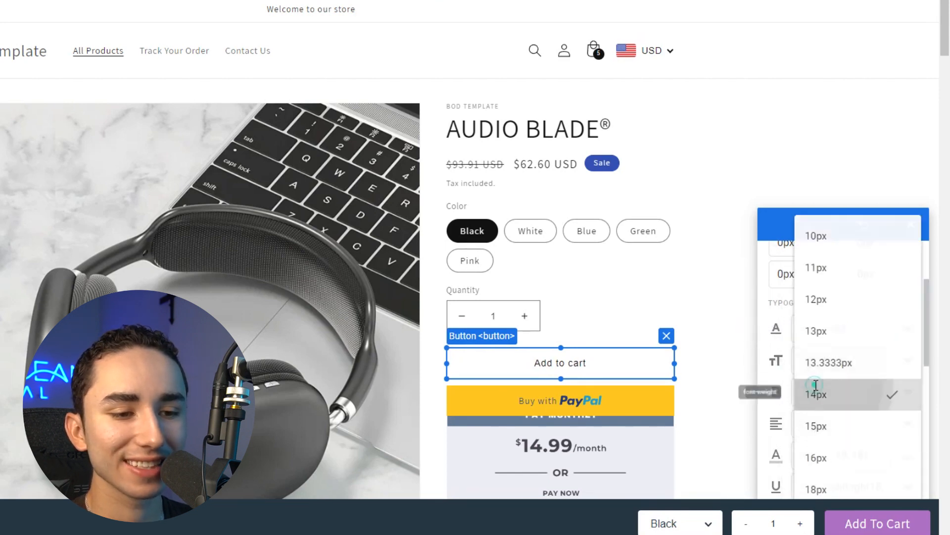
pyautogui.click(814, 385)
pyautogui.click(909, 360)
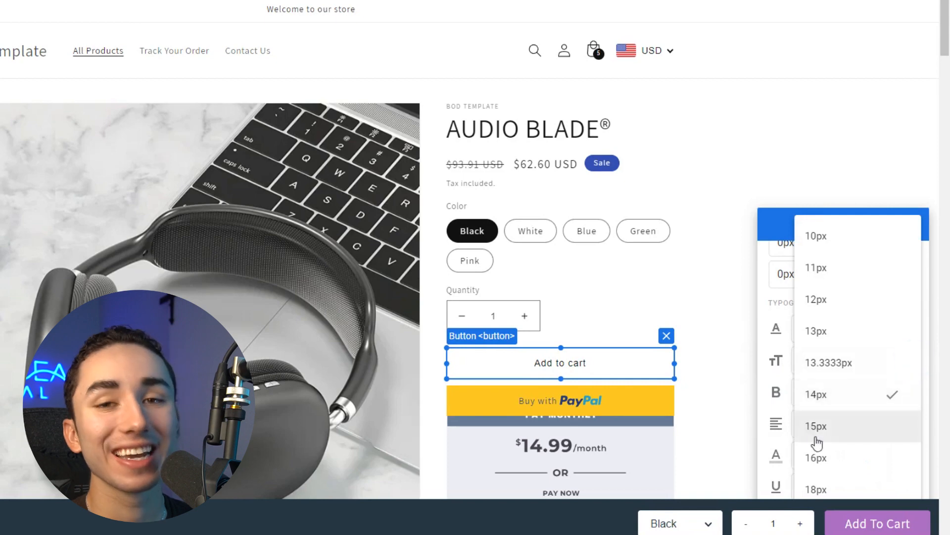
pyautogui.click(817, 454)
pyautogui.scroll(-7, 822, 355)
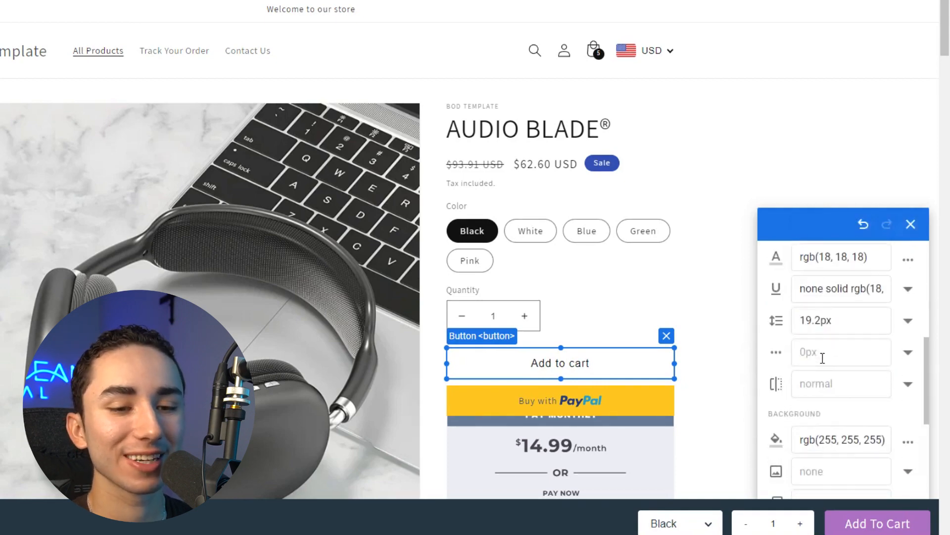
pyautogui.scroll(2, 812, 365)
pyautogui.scroll(3, 816, 364)
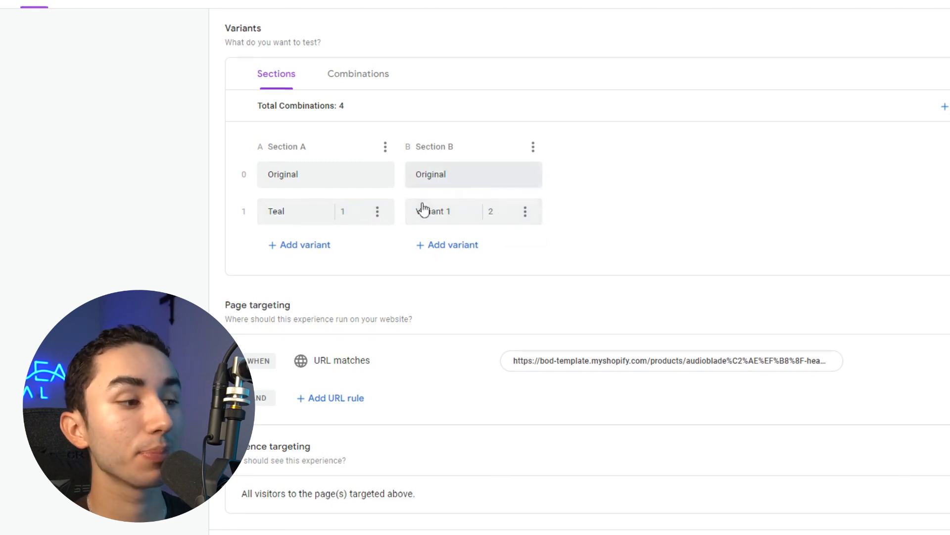
# Review how the Section A and Section B variants are paired in the test's combinations
pyautogui.click(338, 71)
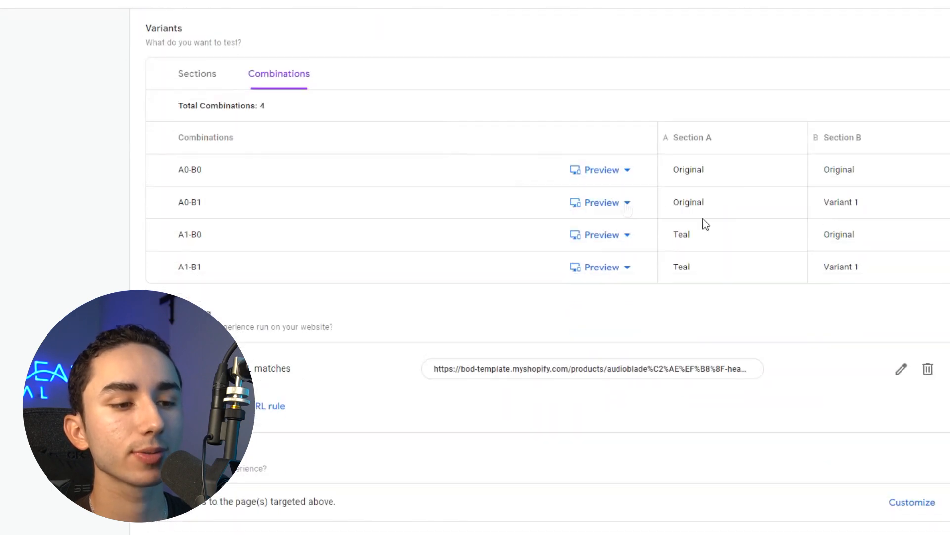
pyautogui.scroll(-2, 380, 131)
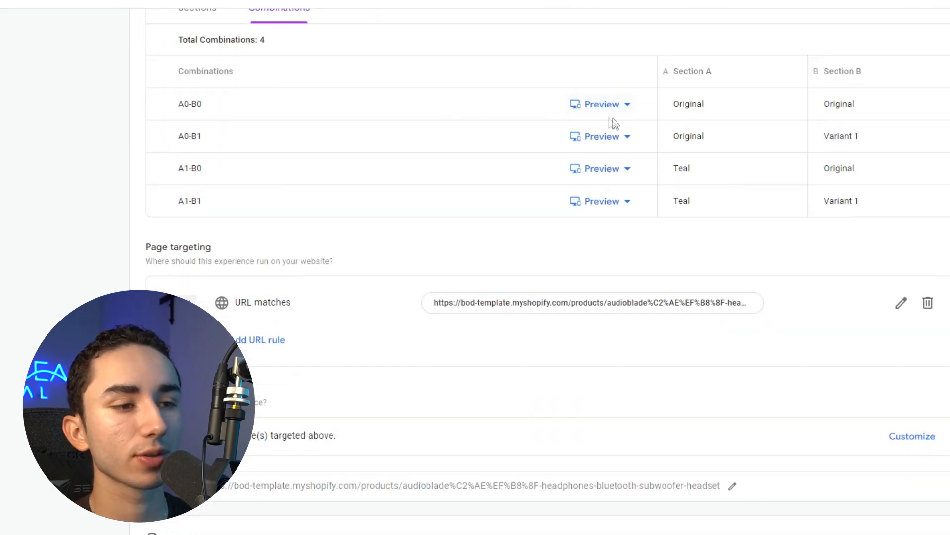